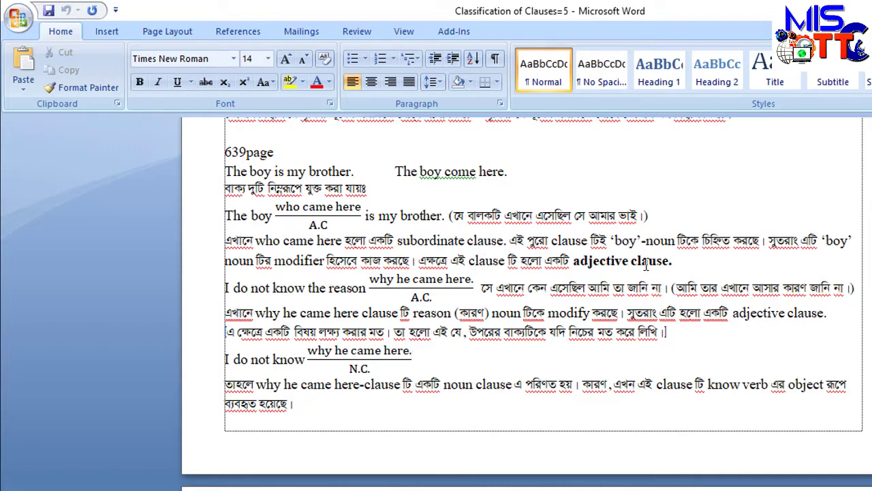
Step: Append "who come here হলো একটি" after "adjective clause.", using the SutonnyMJ font for the Bangla words
click(696, 266)
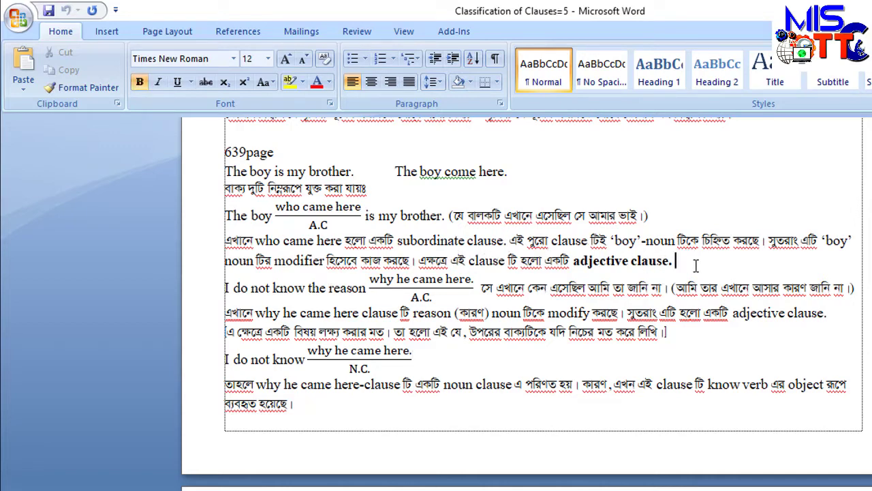
text(who come here)
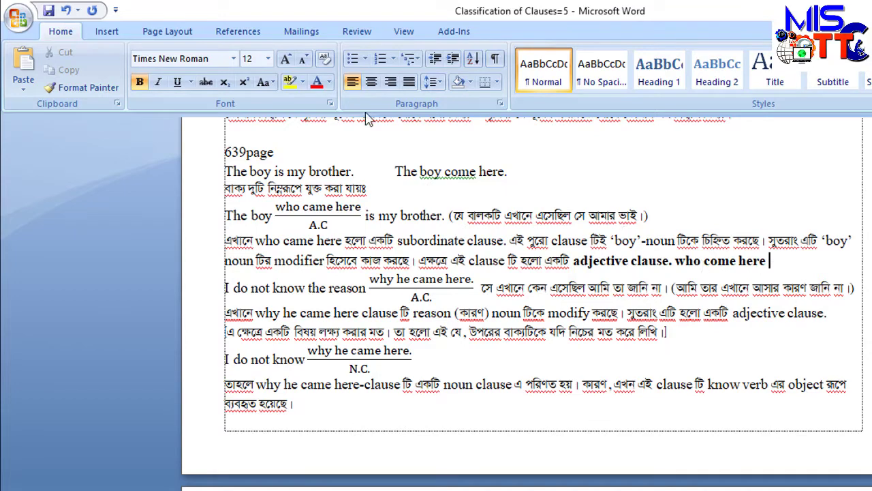
click(233, 59)
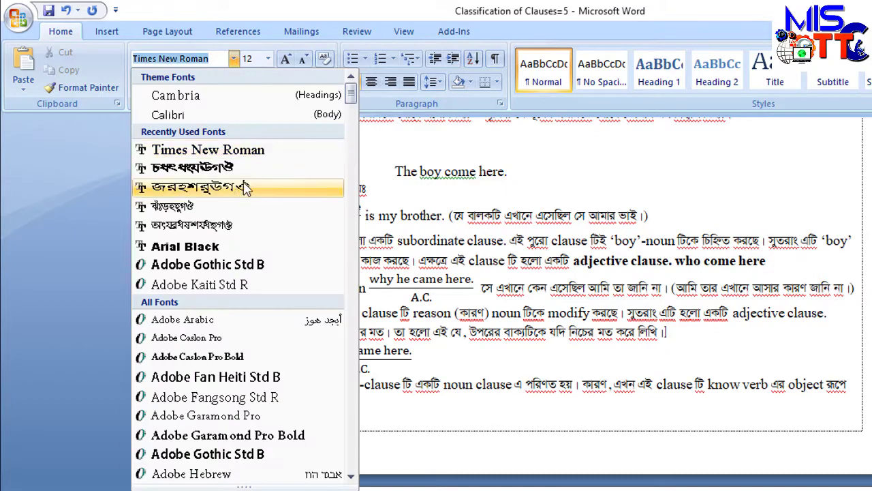
click(673, 291)
click(787, 269)
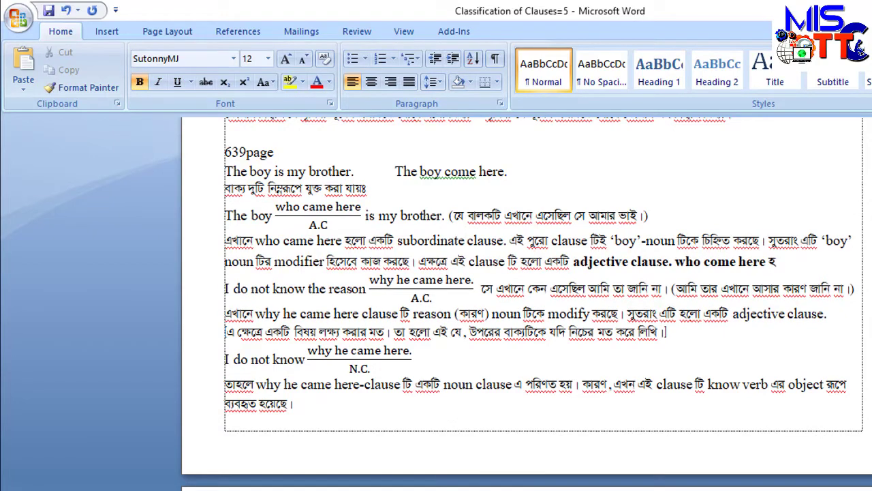
text(হলো একটি)
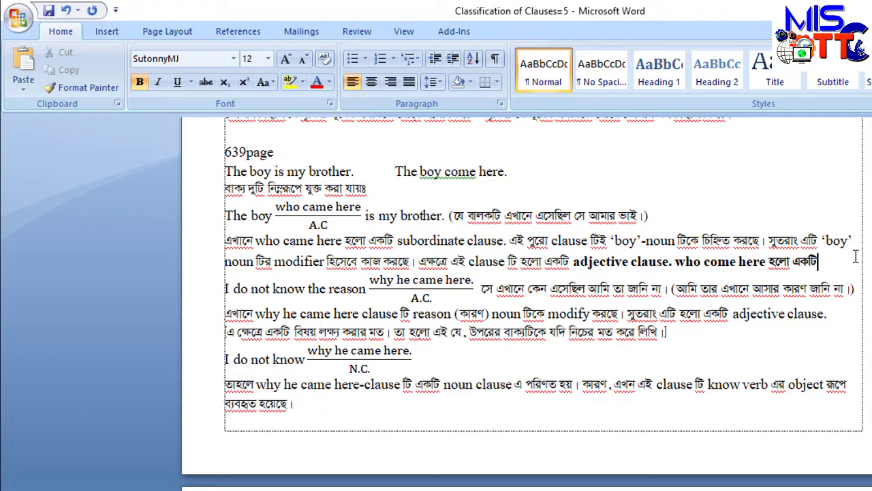
Step: Add "time new roman" after "The boy come here.", followed by "তোমার নাম কি" in the SutonnyMJ font
scroll(857, 252, up, 1)
click(541, 225)
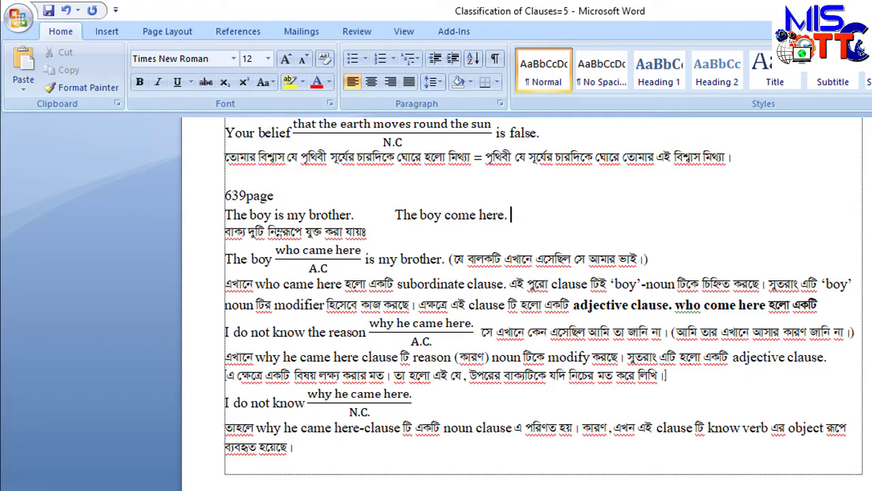
text(time new roman)
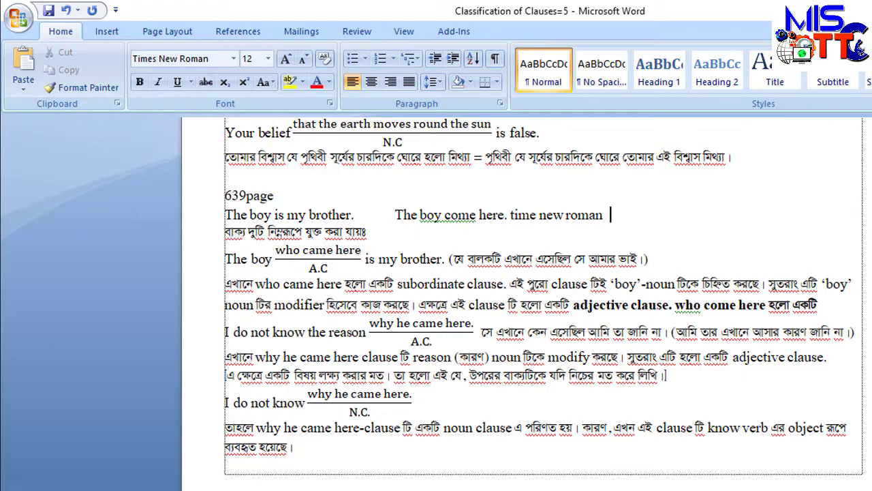
key(ctrl+alt+b)
text(তোমার নাম কি)
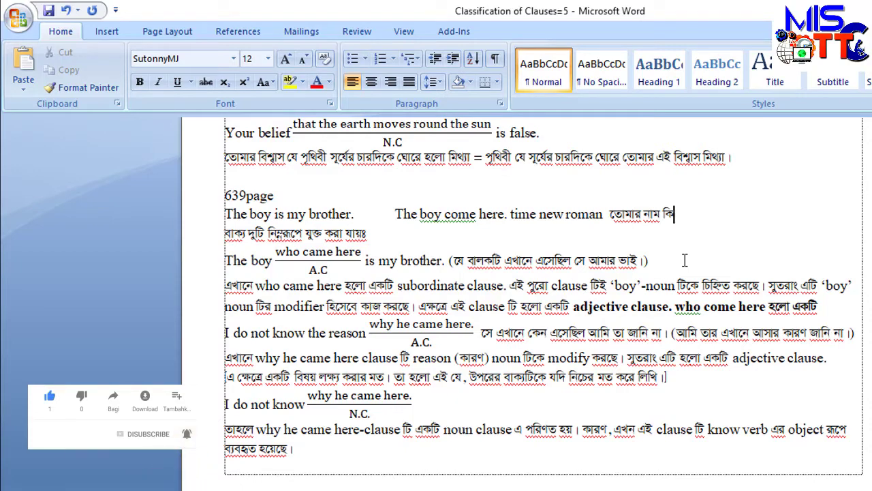
key(ctrl+Left)
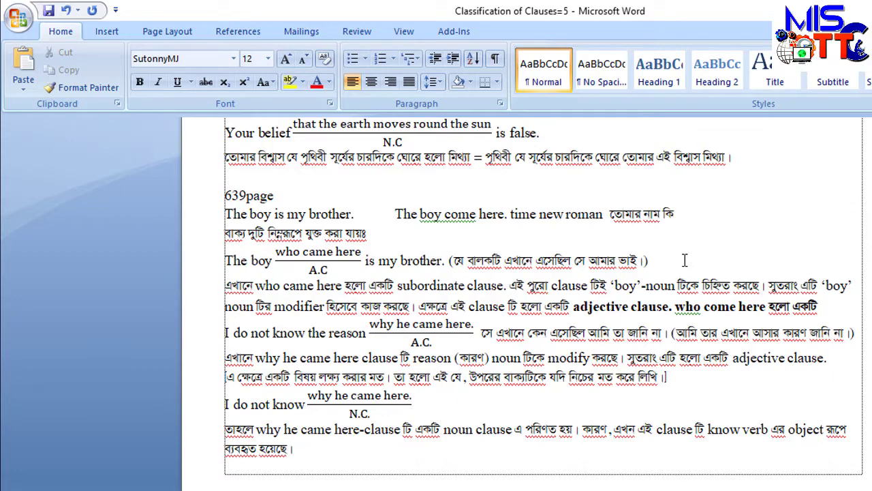
key(ctrl+Left)
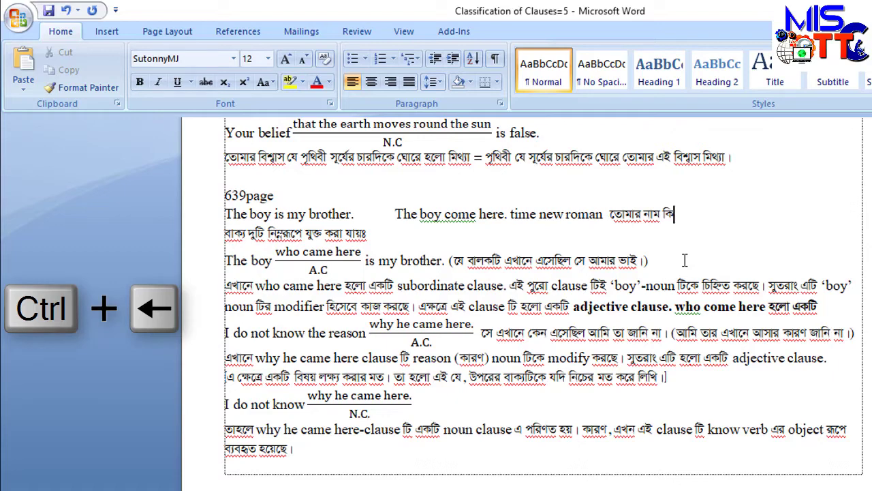
key(ctrl+Right)
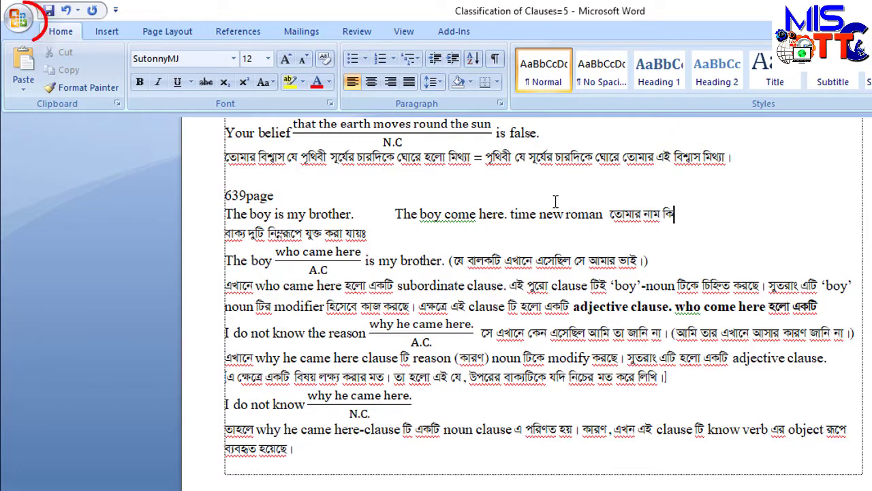
Step: Open the keyboard shortcut customization settings in Word Options
click(15, 22)
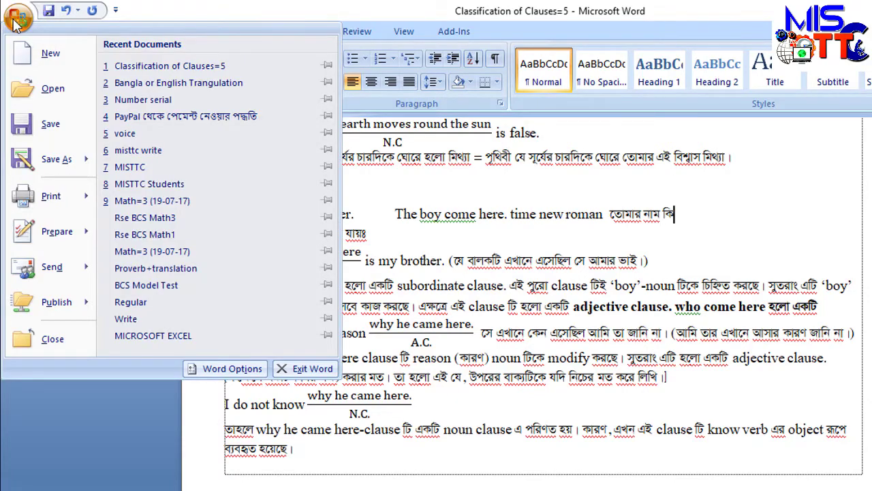
click(233, 368)
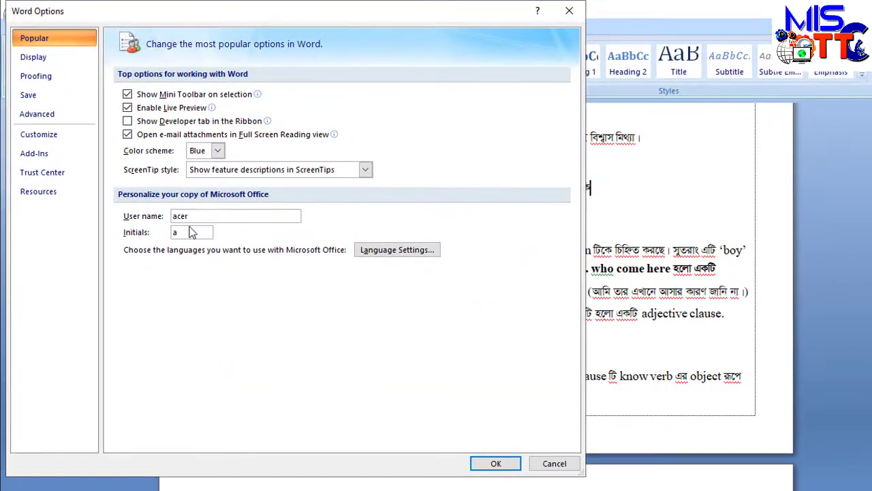
click(51, 140)
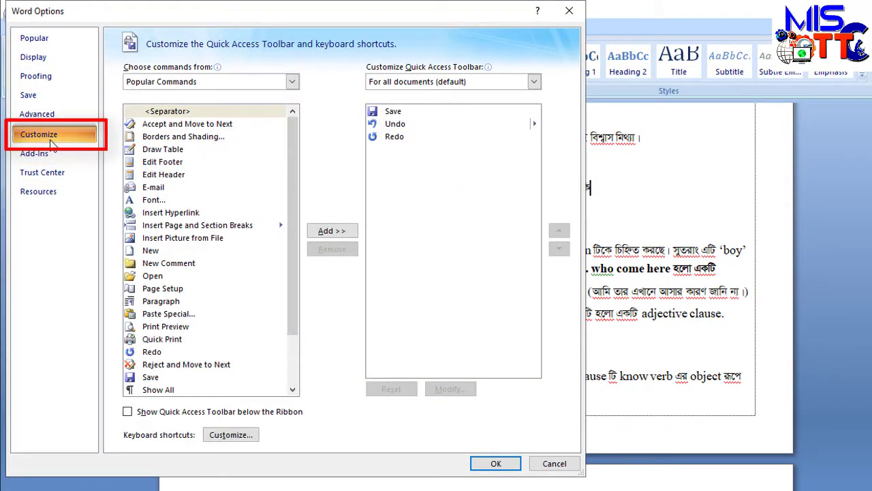
click(239, 436)
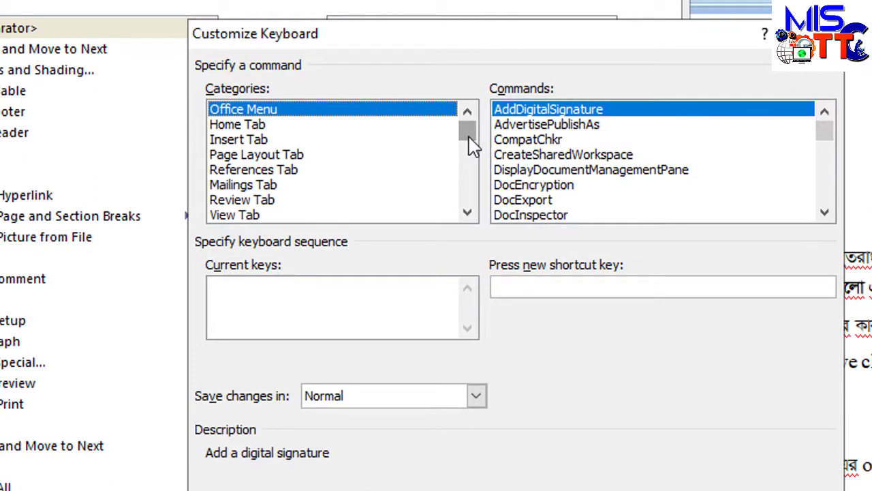
Step: Look through the command categories and choose the Fonts category
click(255, 125)
click(256, 139)
click(256, 157)
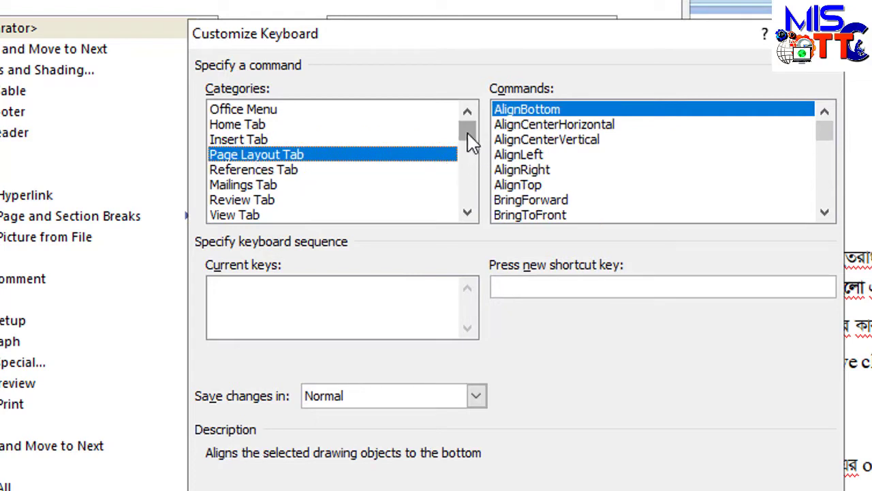
scroll(469, 140, down, 1)
drag(471, 147, 471, 202)
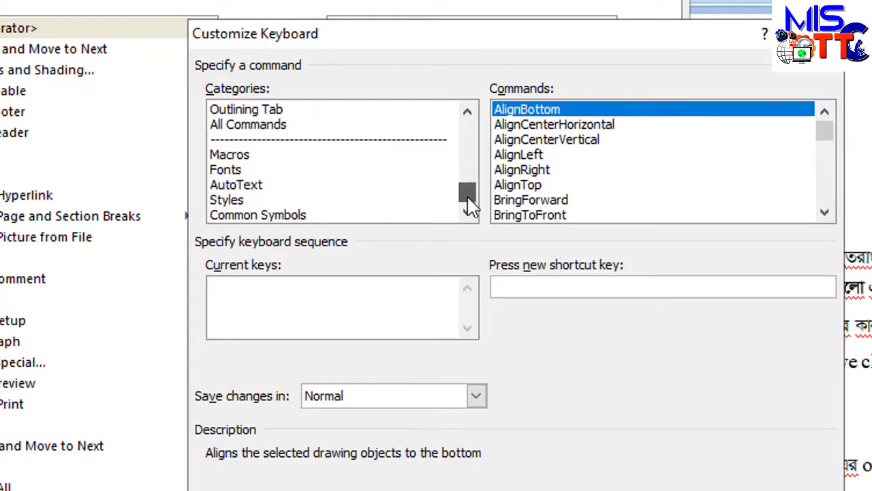
click(225, 170)
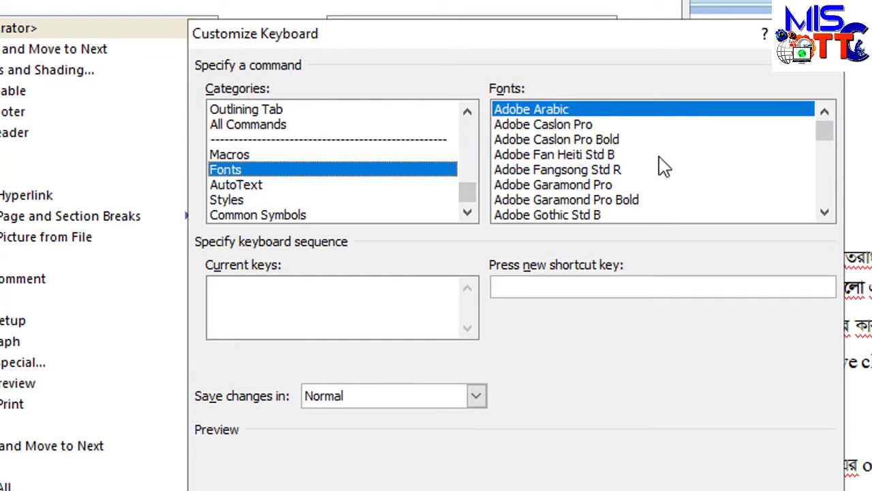
Step: Find the Times New Roman font and assign Ctrl+Left as its keyboard shortcut
mouse_move(819, 140)
mouse_down()
mouse_move(826, 133)
mouse_move(832, 151)
mouse_up()
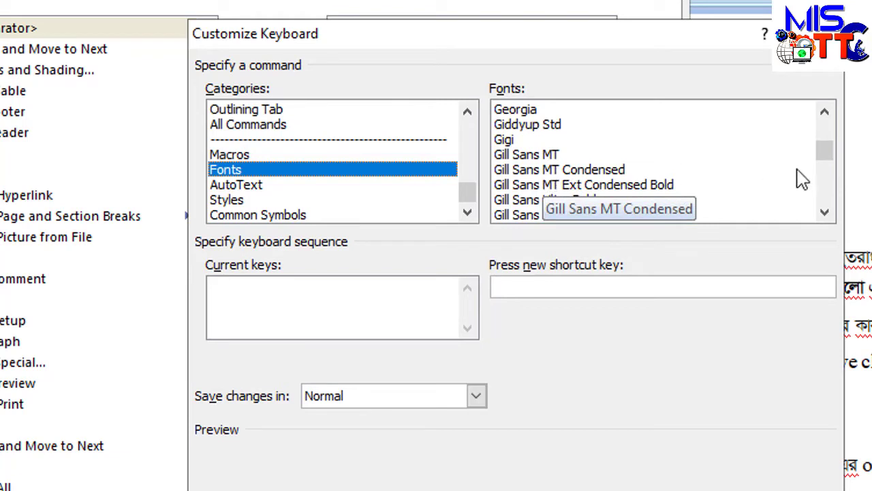
drag(822, 154, 825, 146)
click(533, 128)
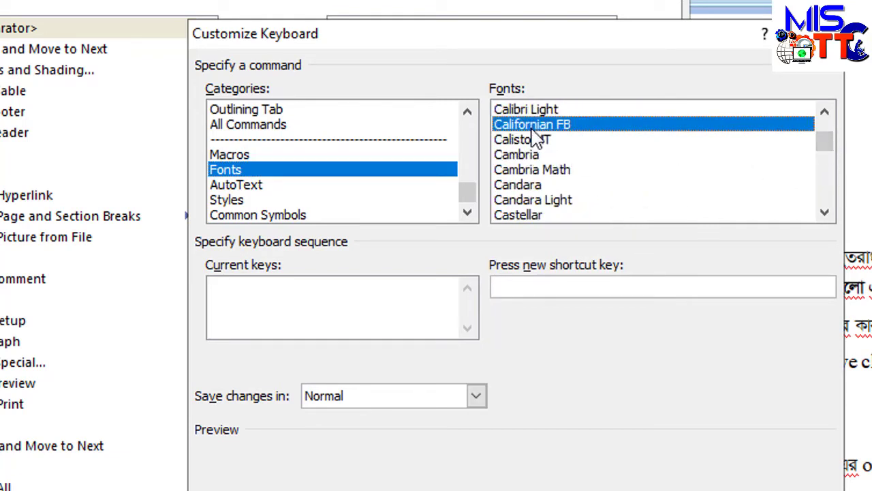
key(u)
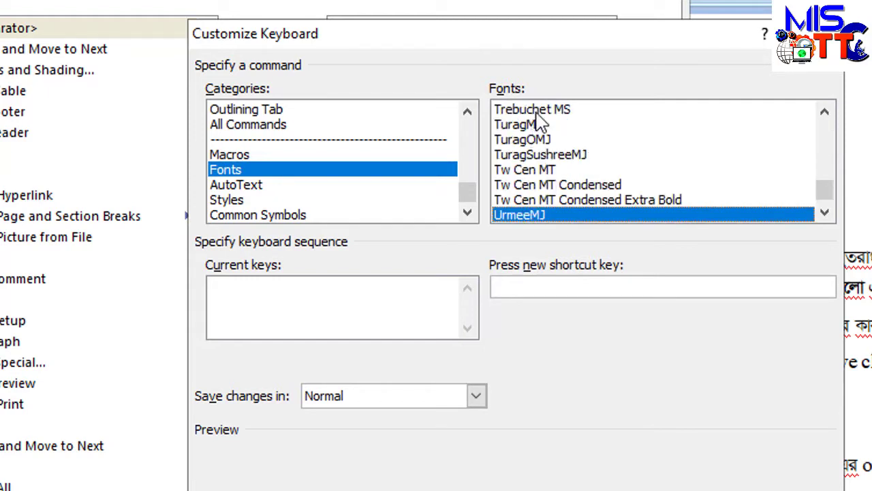
text(times)
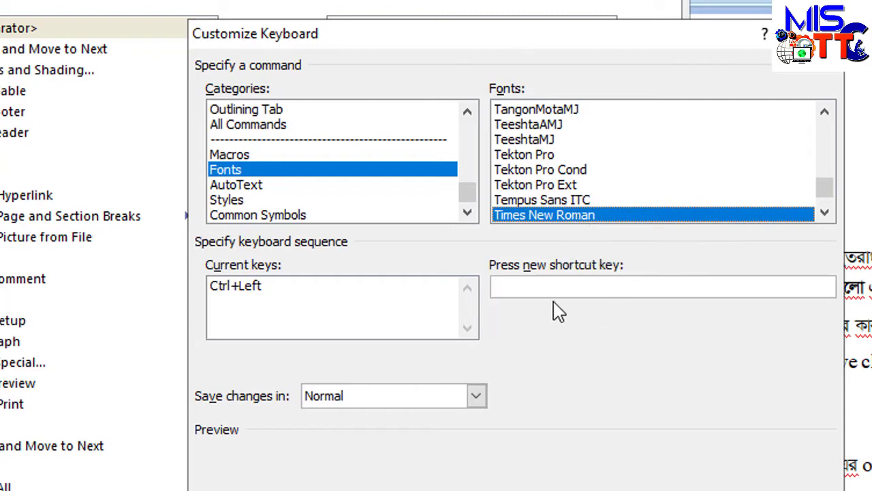
click(609, 289)
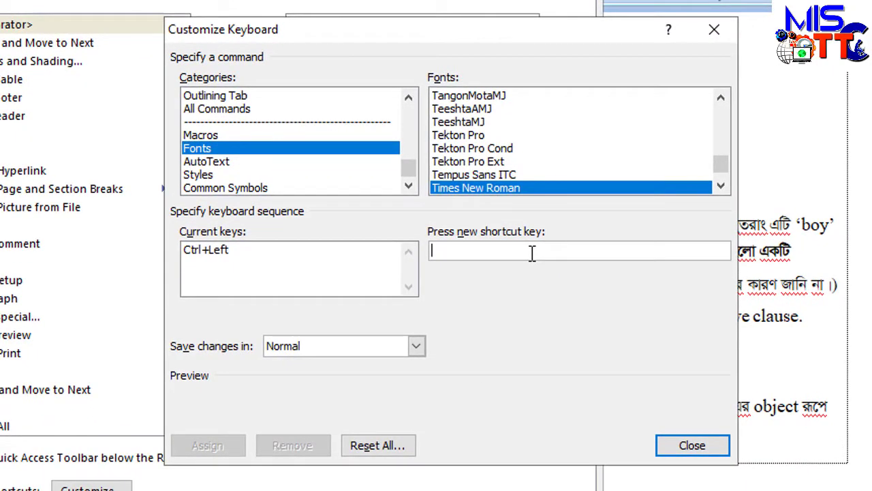
key(ctrl+Left)
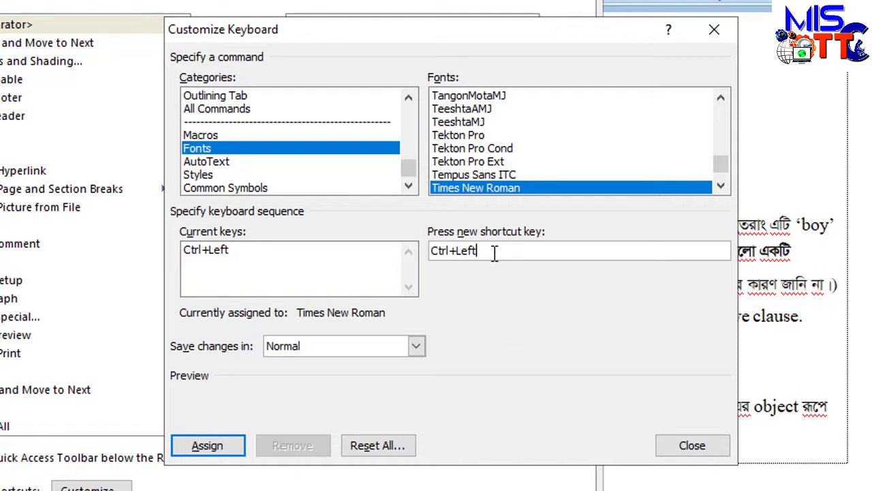
click(205, 450)
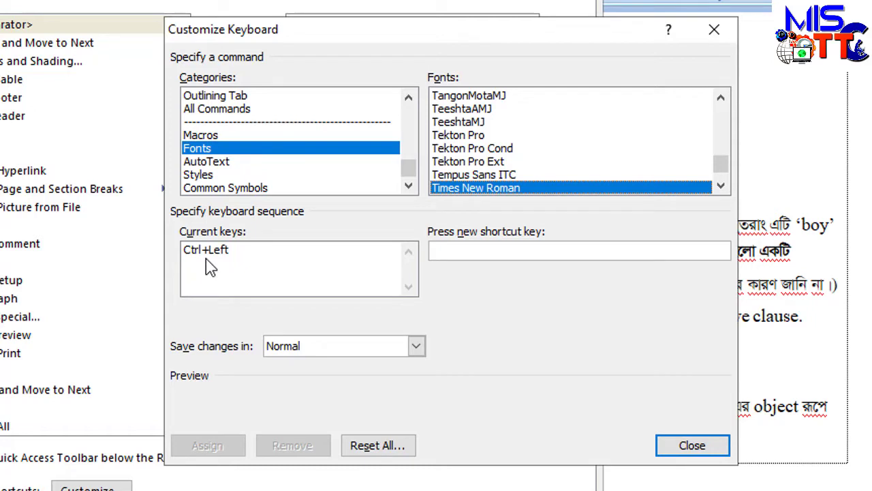
Step: Assign Ctrl+Right as the keyboard shortcut for the SutonnyMJ font and accept the Word options
click(463, 166)
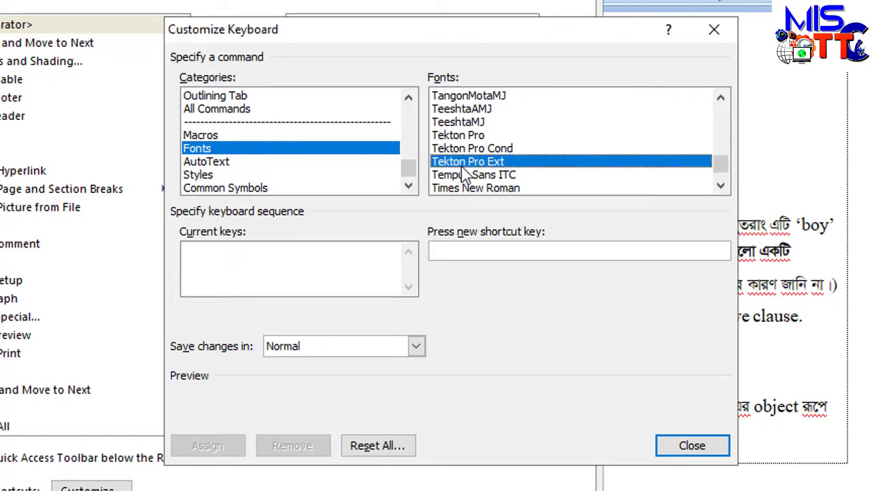
text(sut)
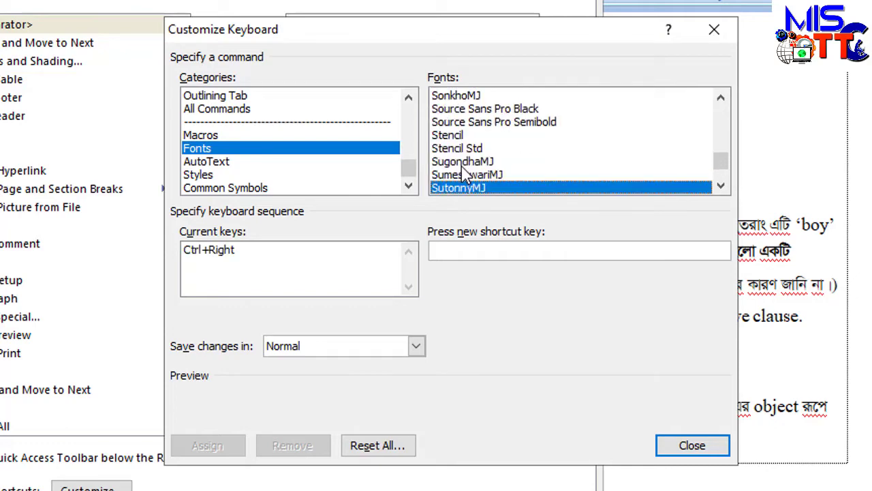
scroll(470, 170, down, 1)
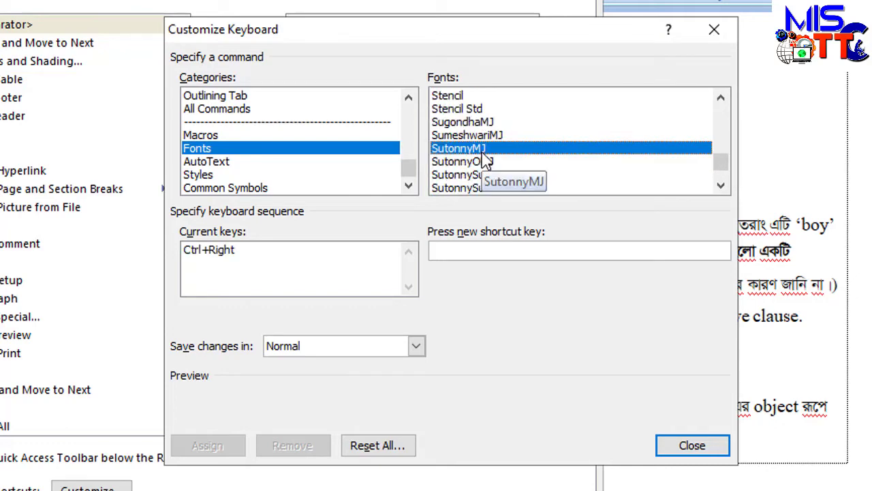
click(452, 250)
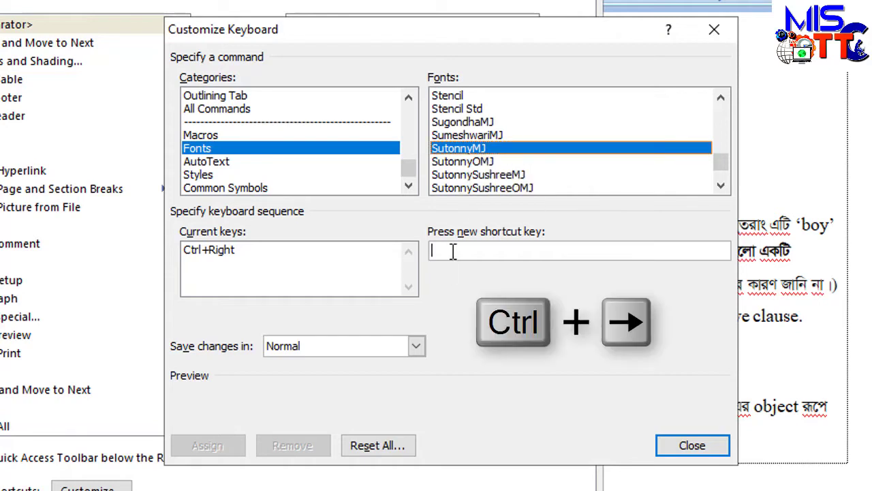
key(ctrl+Right)
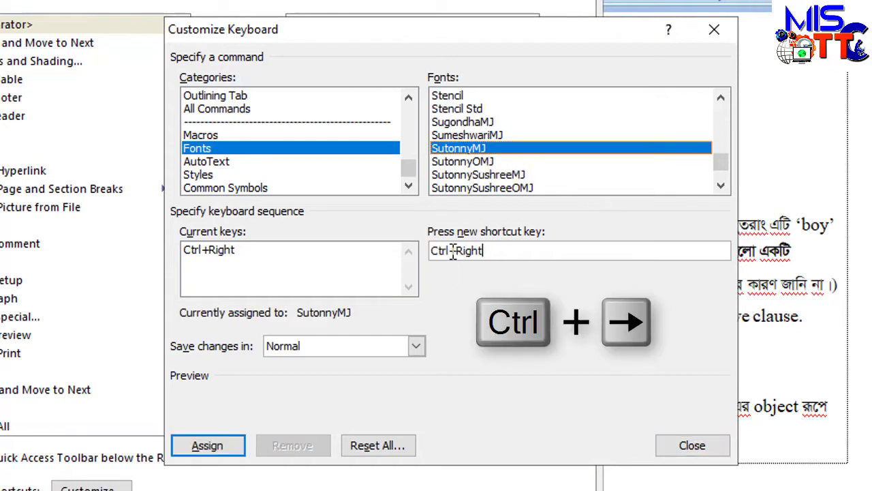
click(208, 449)
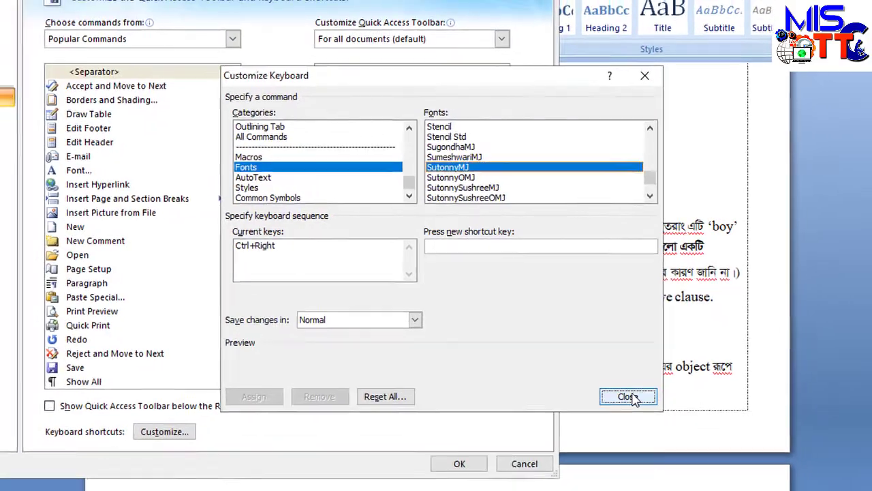
click(657, 419)
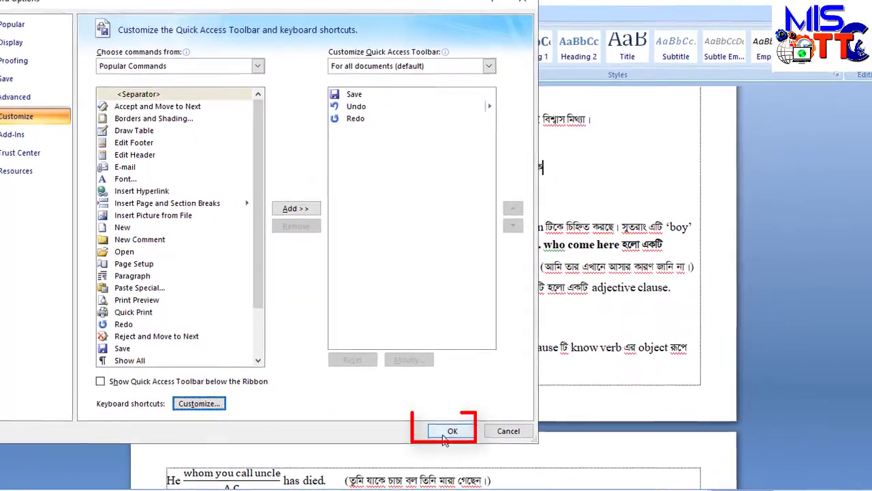
click(455, 440)
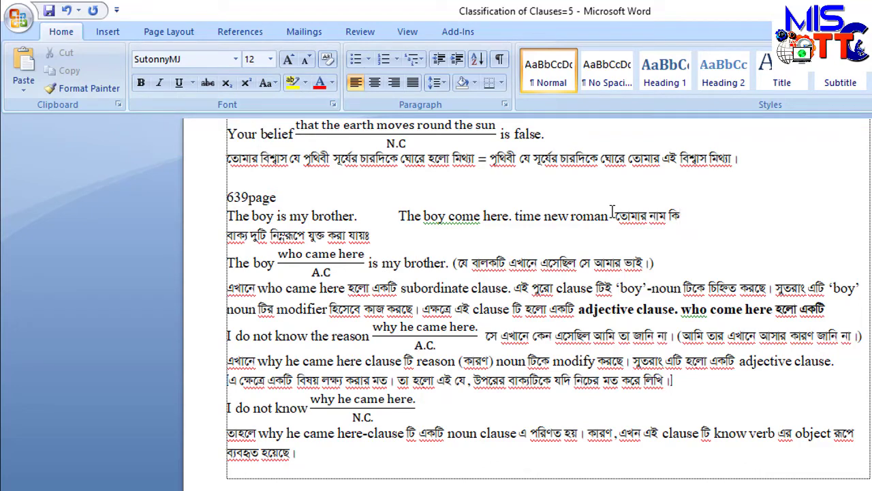
Step: Test the new font shortcuts by switching the typing font to Times New Roman and back to SutonnyMJ
key(ctrl+Left)
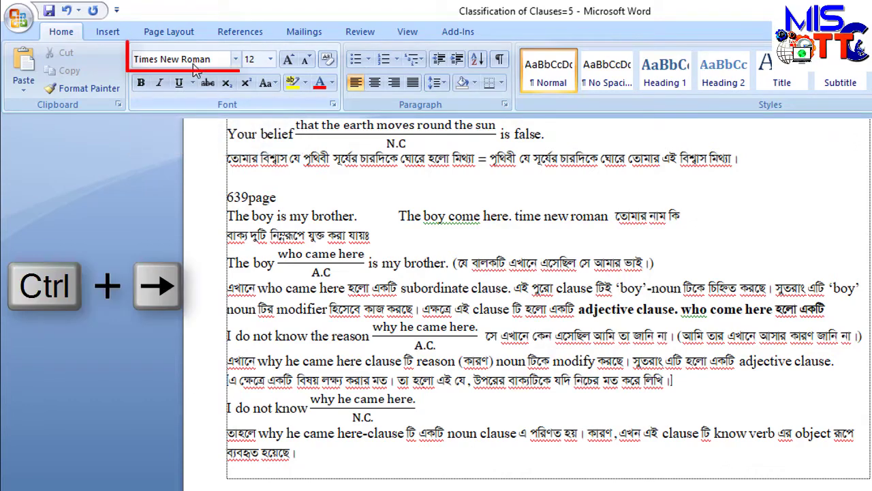
key(ctrl+Right)
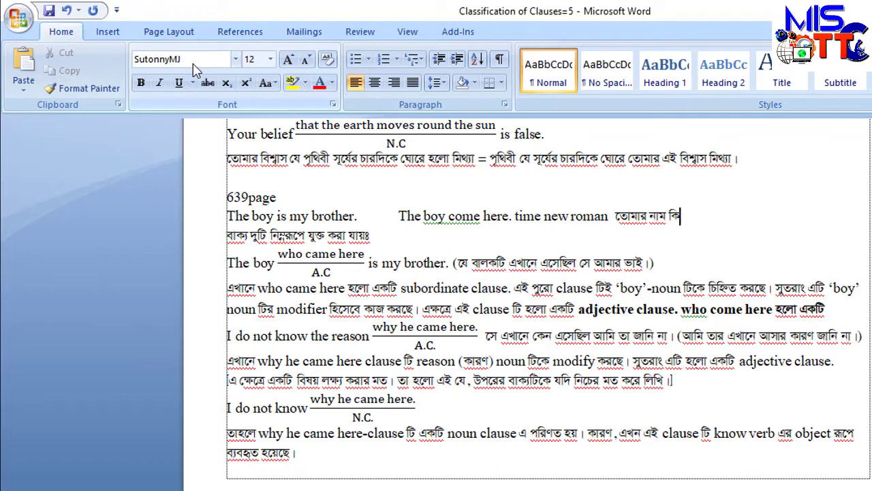
Step: Add "time" in Times New Roman and "সময়" in SutonnyMJ after "তোমার নাম কি", switching the Bangla keyboard between the words
key(ctrl+alt+b)
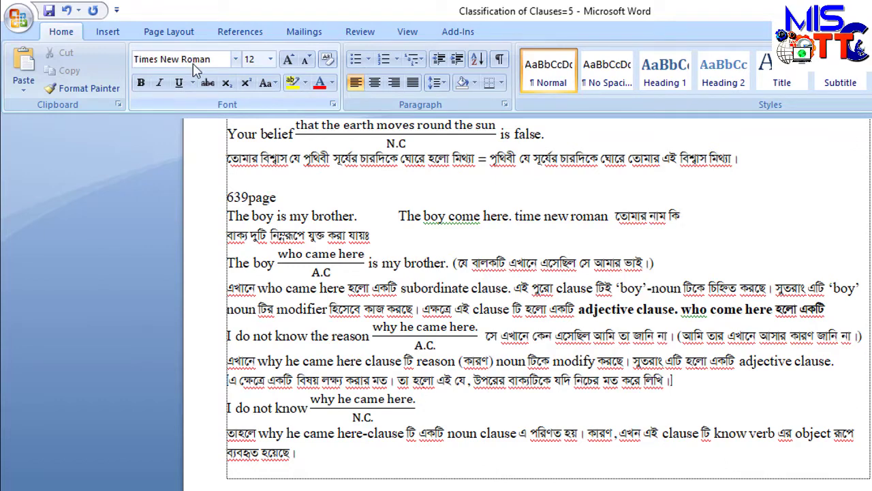
text(time)
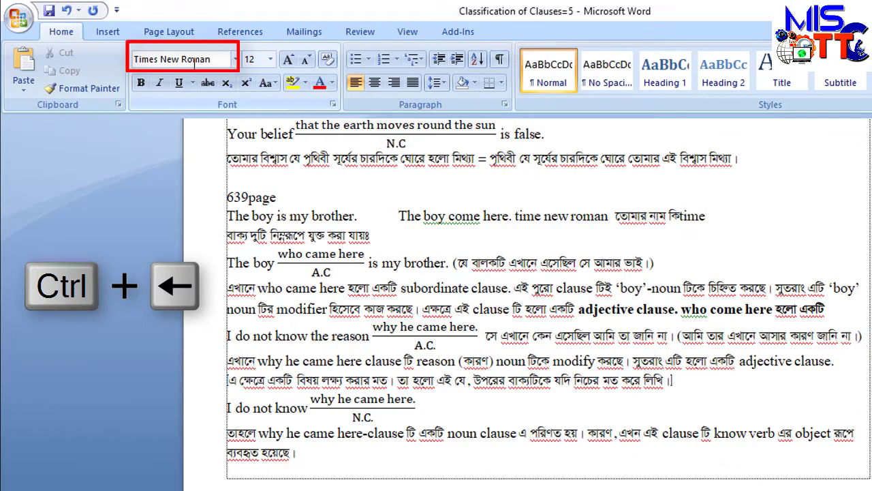
key(ctrl+alt+b)
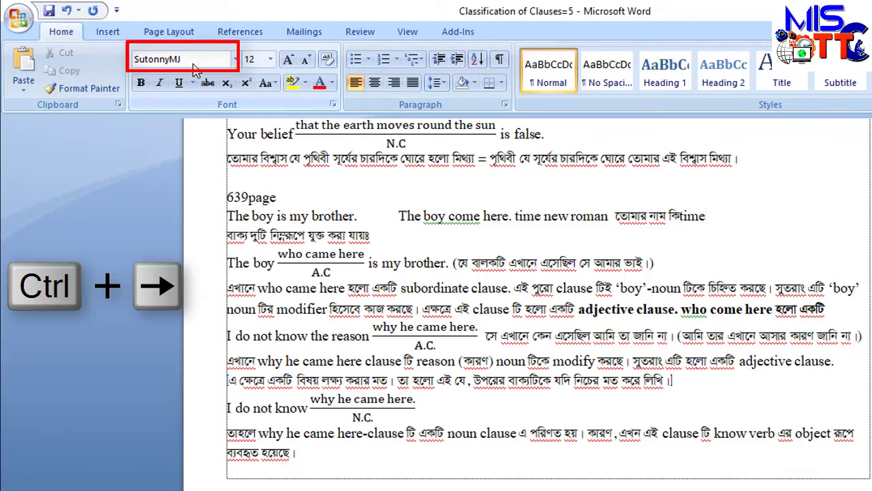
text(হস)
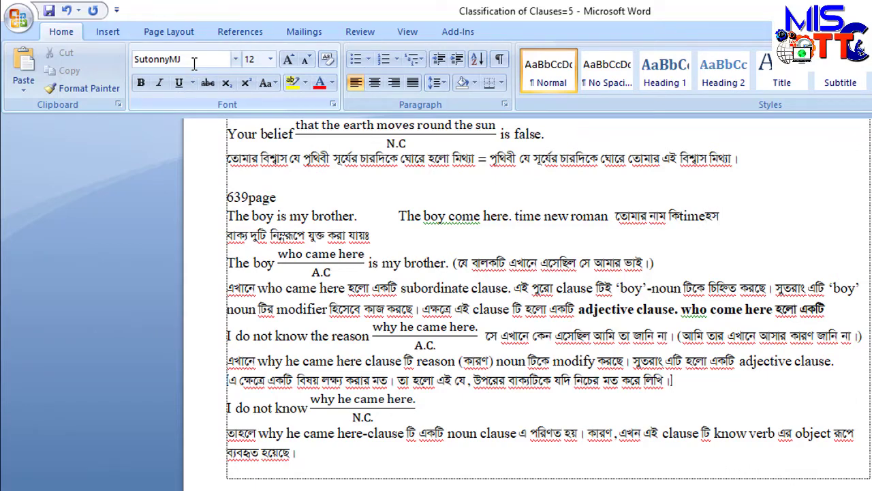
key(BackSpace)
key(BackSpace)
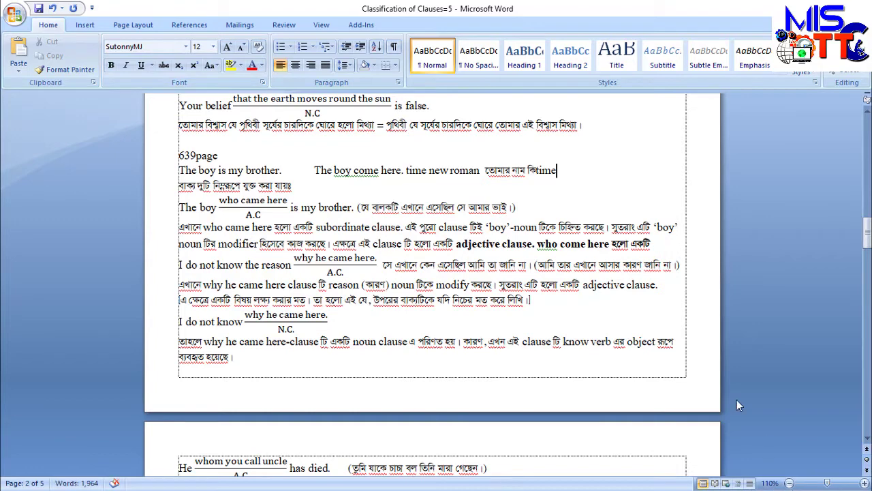
key(ctrl+alt+b)
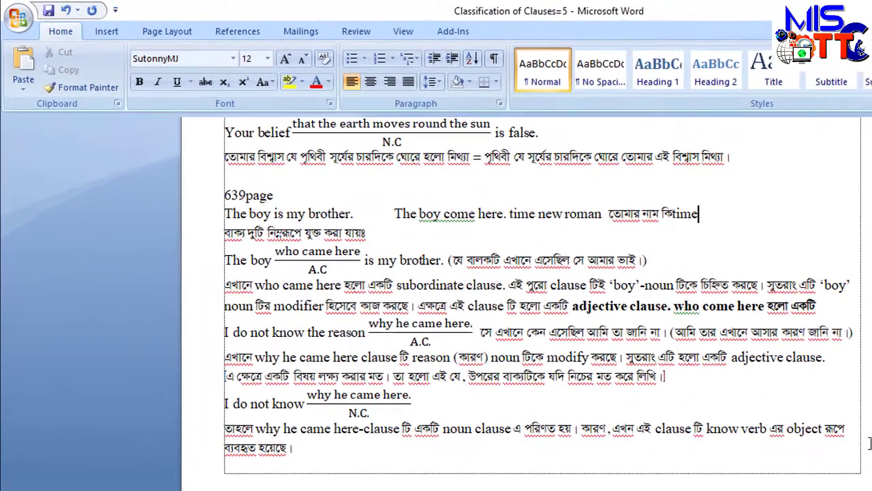
text(সময়)
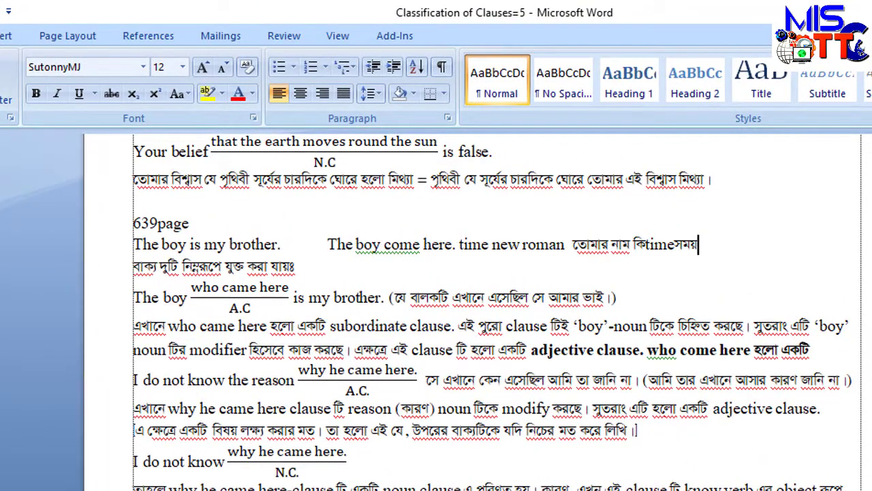
Step: Append another "time" in Times New Roman and another "সময়" in SutonnyMJ to the same line using the font shortcuts
key(ctrl+Left)
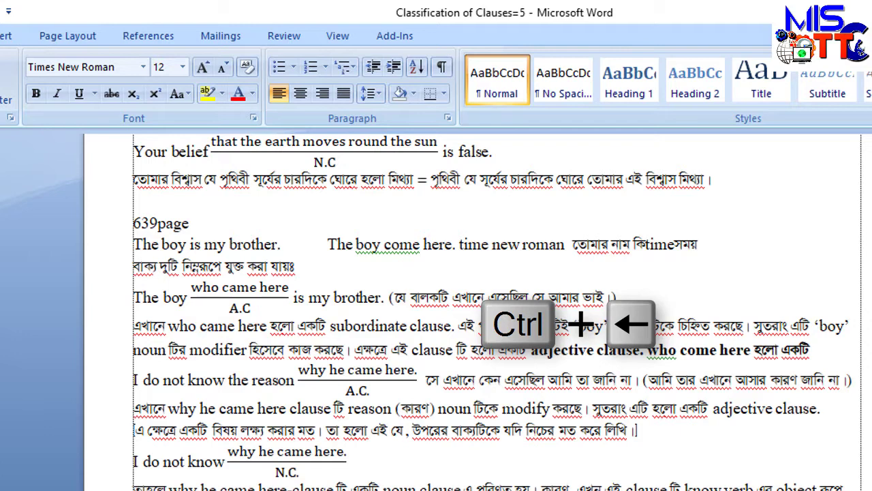
text(time)
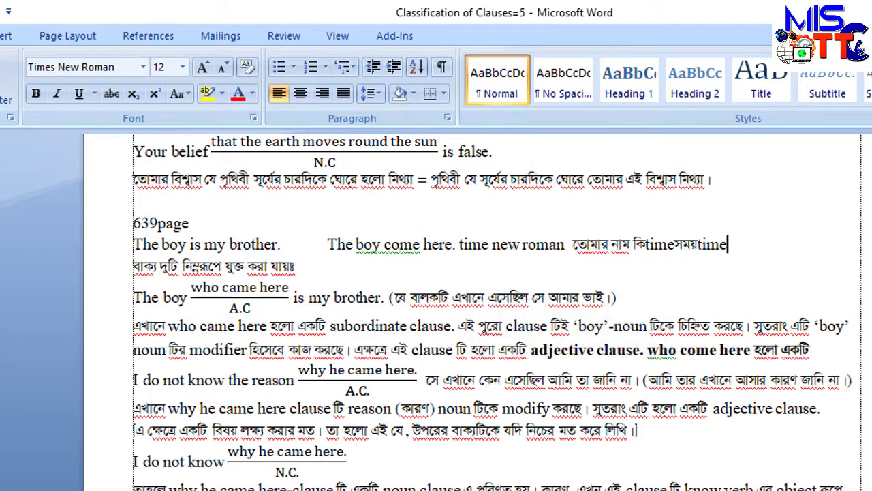
key(ctrl+Right)
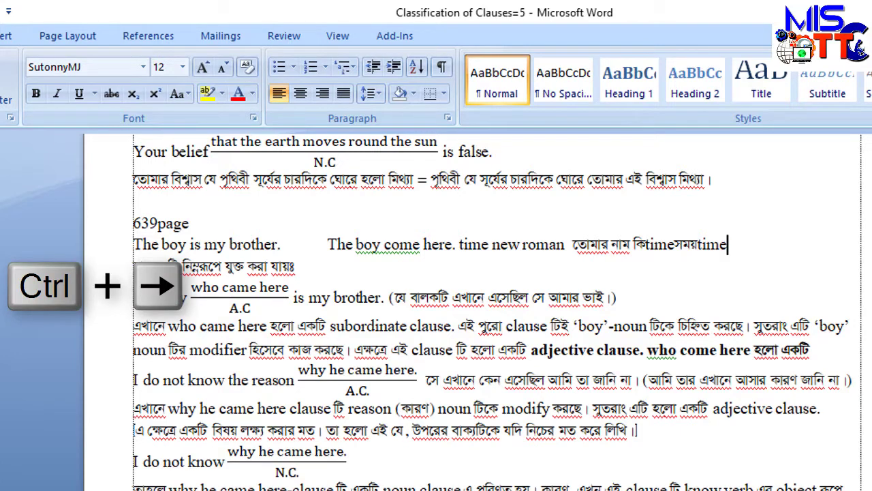
key(ctrl+alt+b)
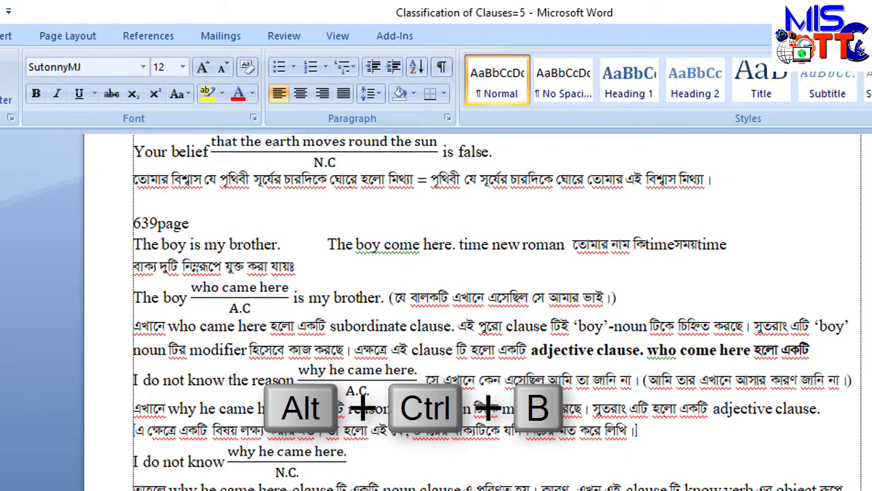
text(সময়)
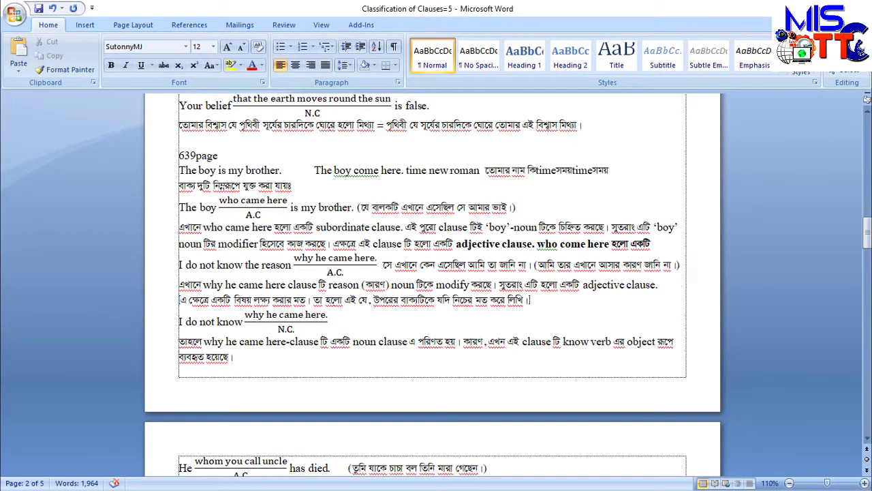
Step: Check the hidden system tray icons for the Bijoy Bayanno keyboard program and return to the document
key(super)
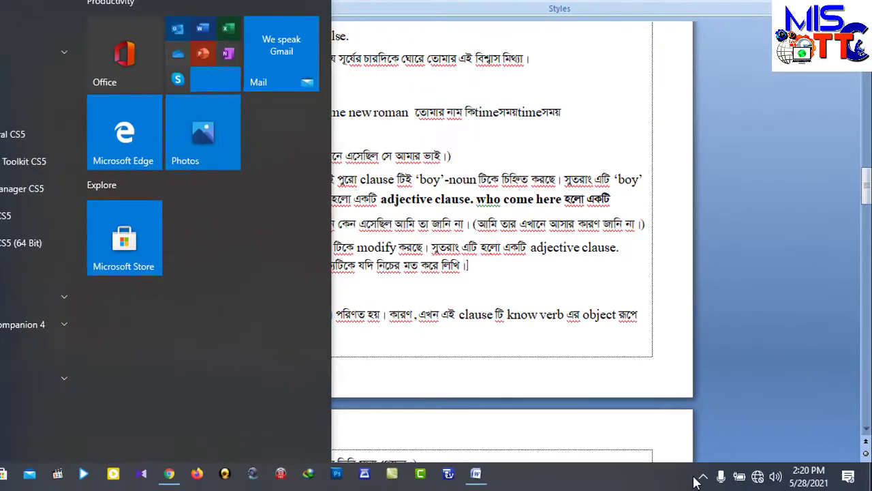
click(728, 478)
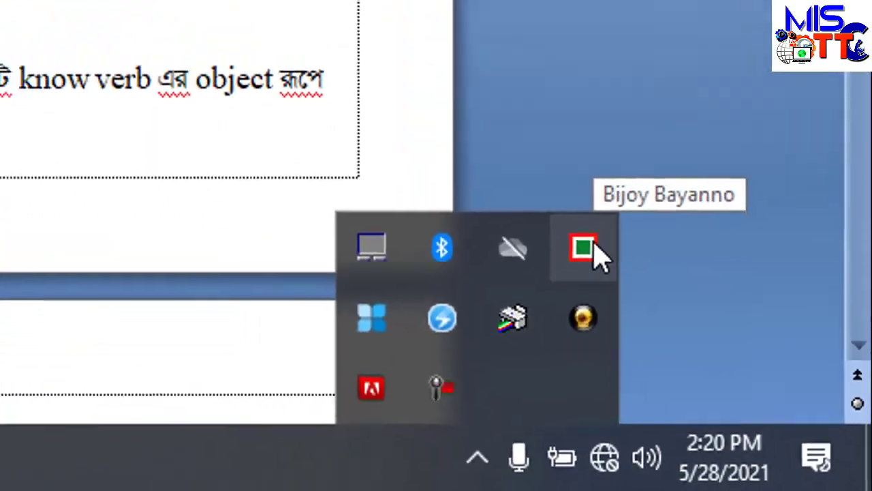
key(super)
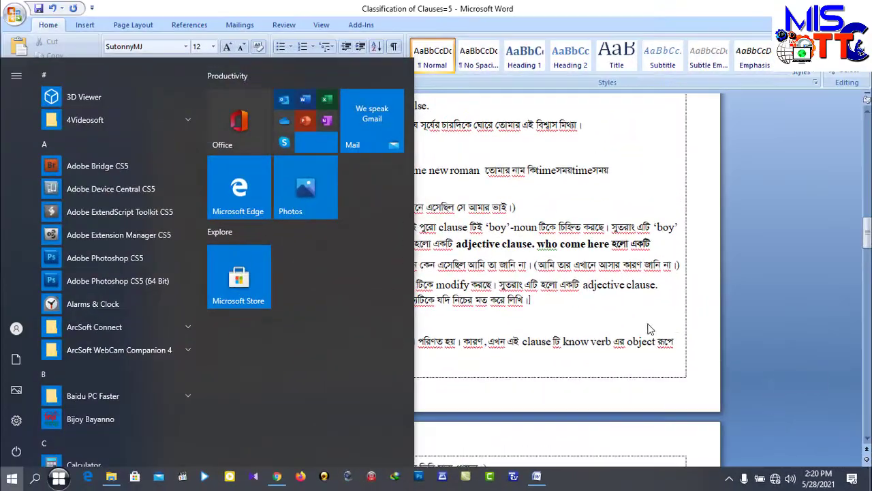
click(580, 205)
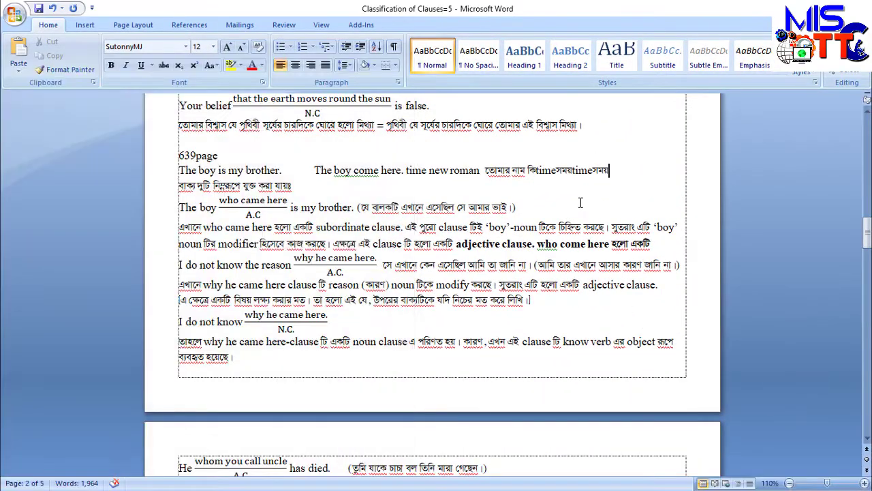
Step: Open the keyboard shortcut customization from the Word options
click(15, 16)
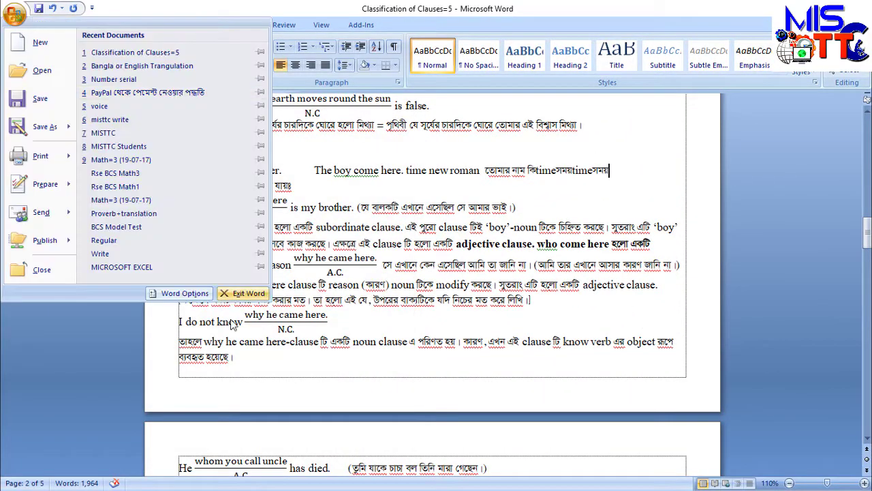
click(208, 302)
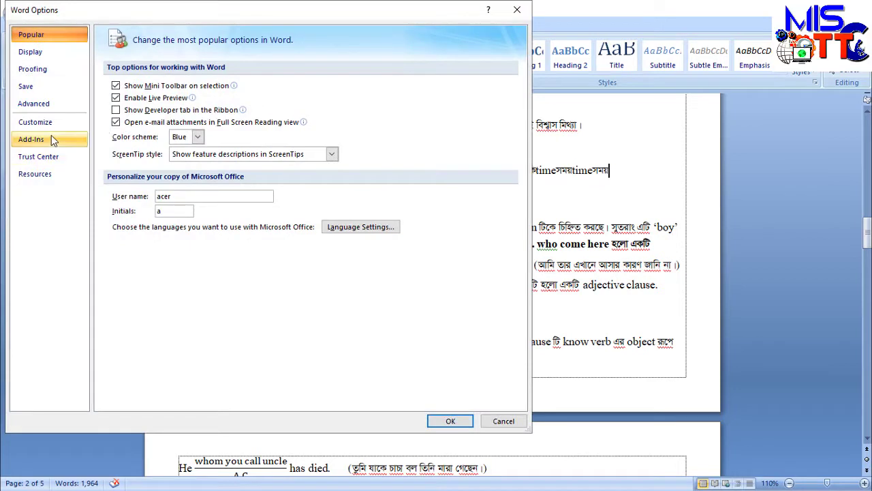
click(39, 121)
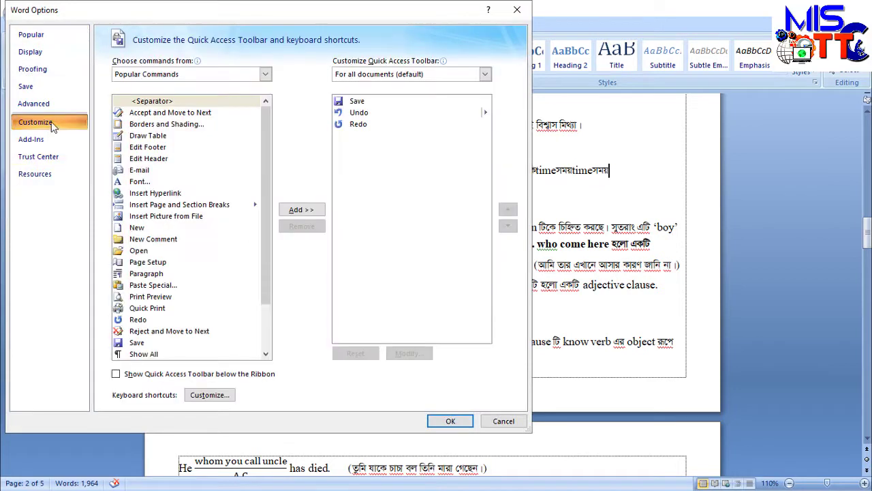
click(220, 394)
Step: Look through the Common Symbols, AutoText, Fonts and Macros shortcut categories and close the options without assigning anything
scroll(409, 168, down, 2)
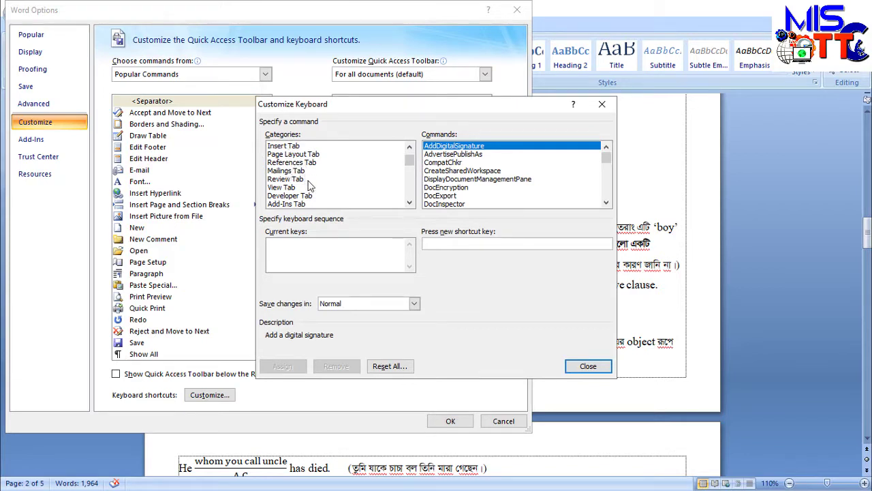
scroll(310, 187, down, 2)
scroll(310, 186, down, 5)
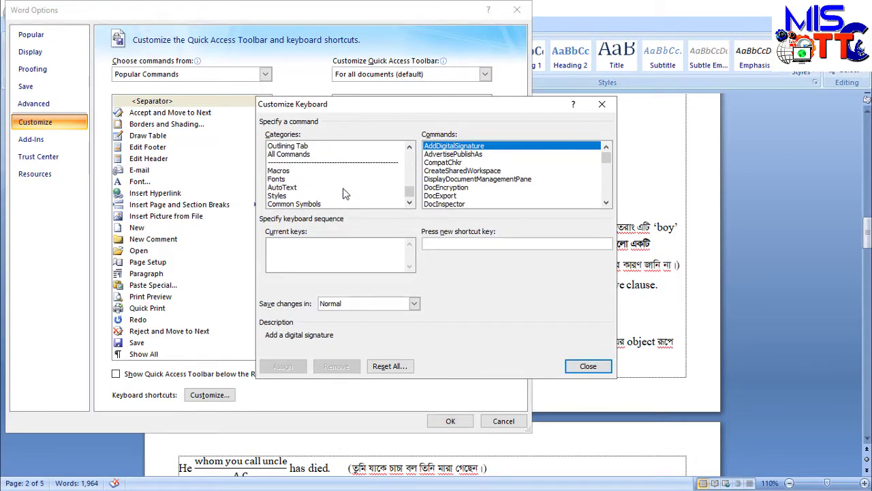
click(291, 203)
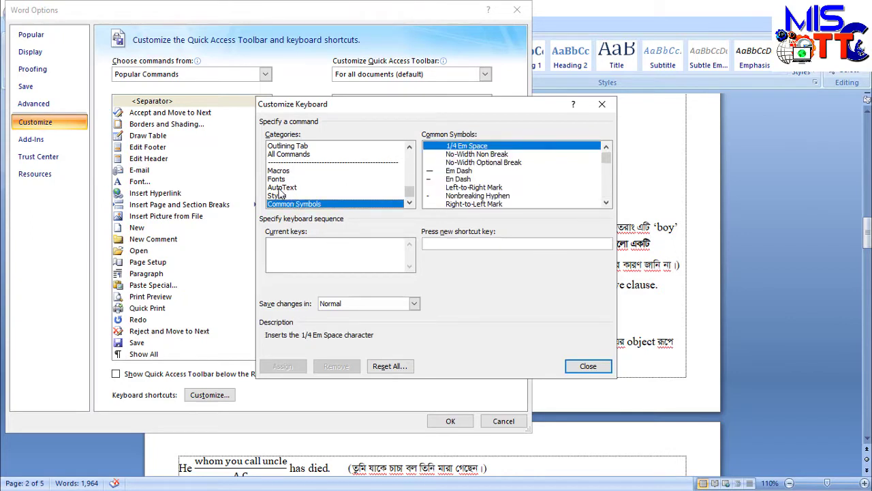
click(281, 188)
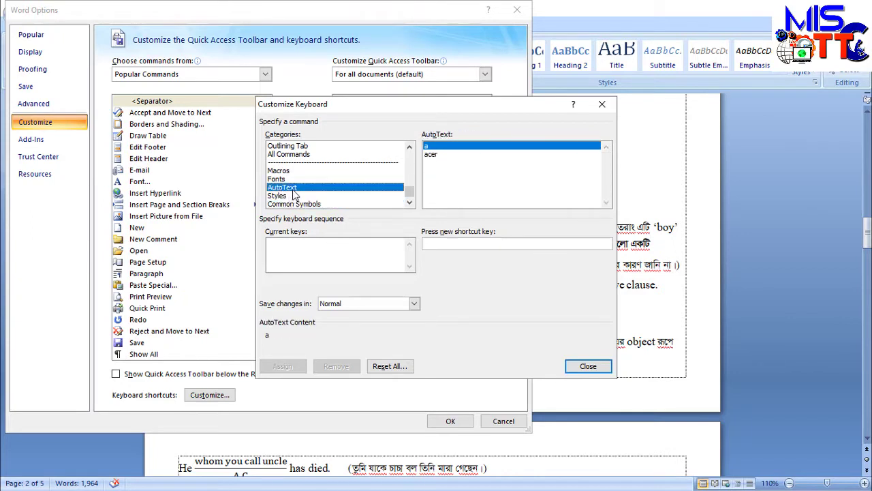
click(340, 178)
click(340, 170)
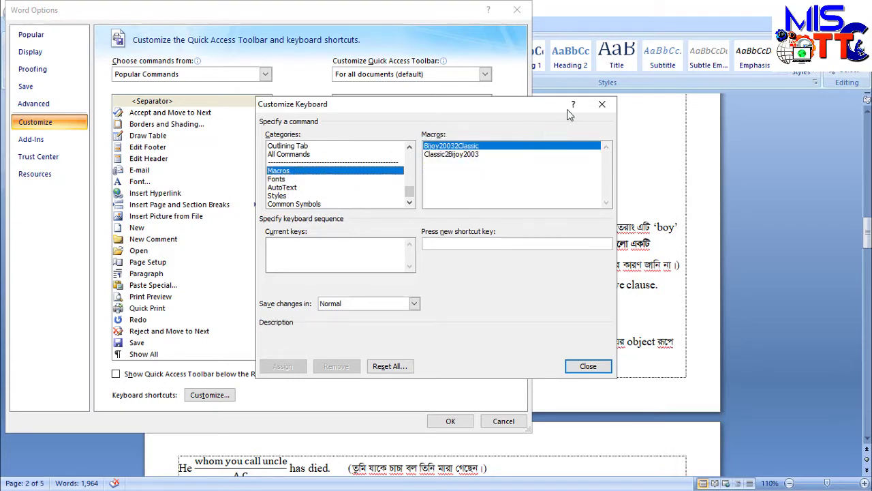
click(602, 104)
click(516, 11)
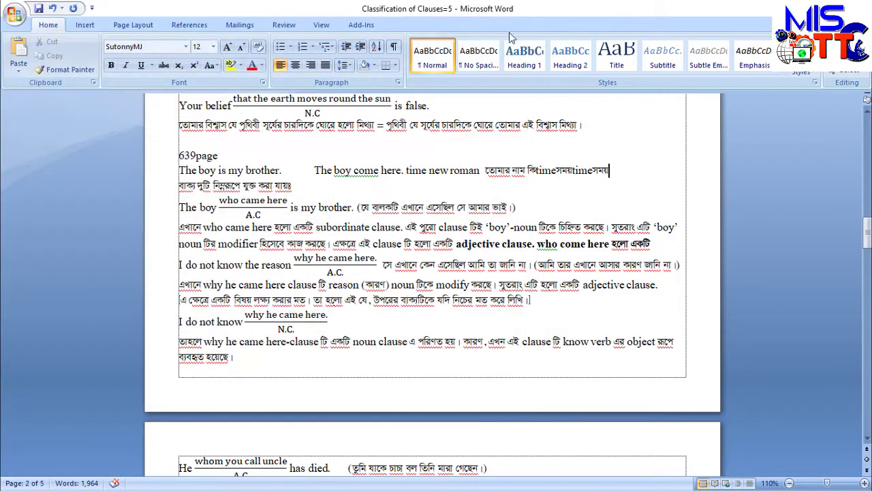